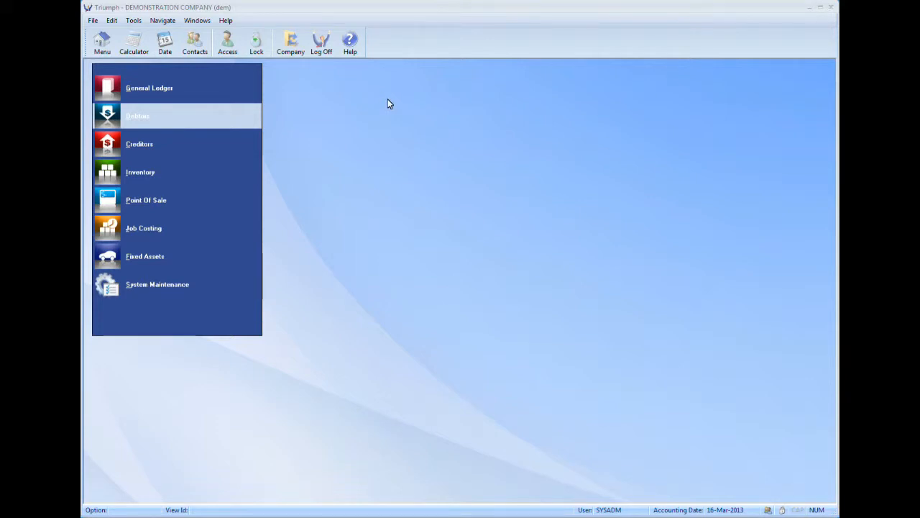
# Step: Open Sales Order & Quote Entry from the transaction entry options of Debtors Sales Order Entry
pyautogui.click(194, 118)
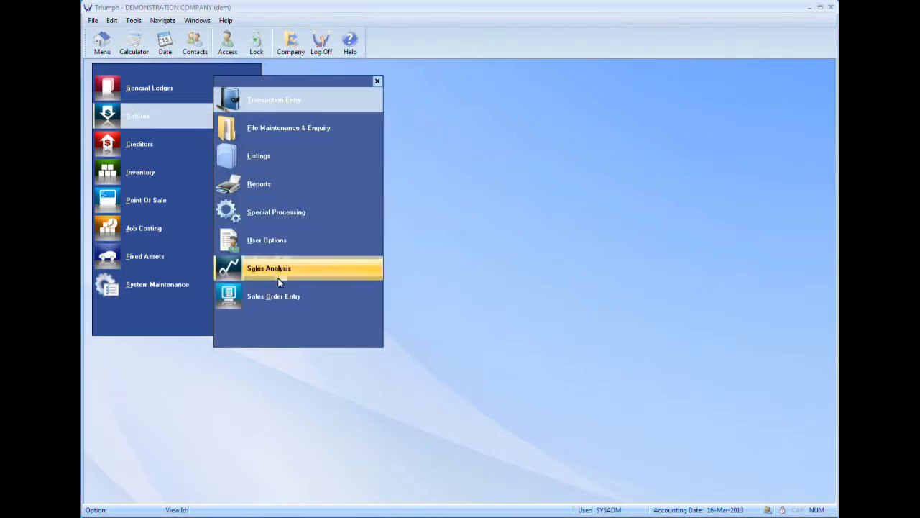
pyautogui.click(265, 301)
pyautogui.click(440, 119)
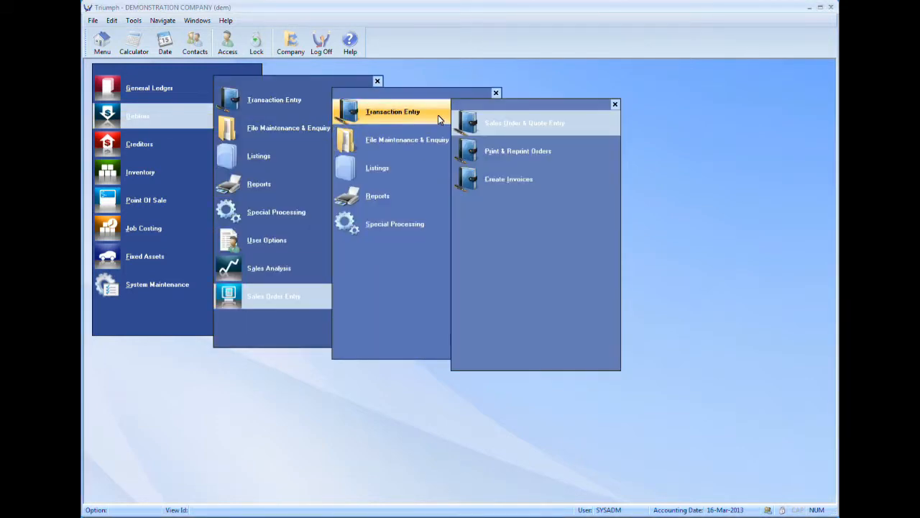
pyautogui.click(583, 128)
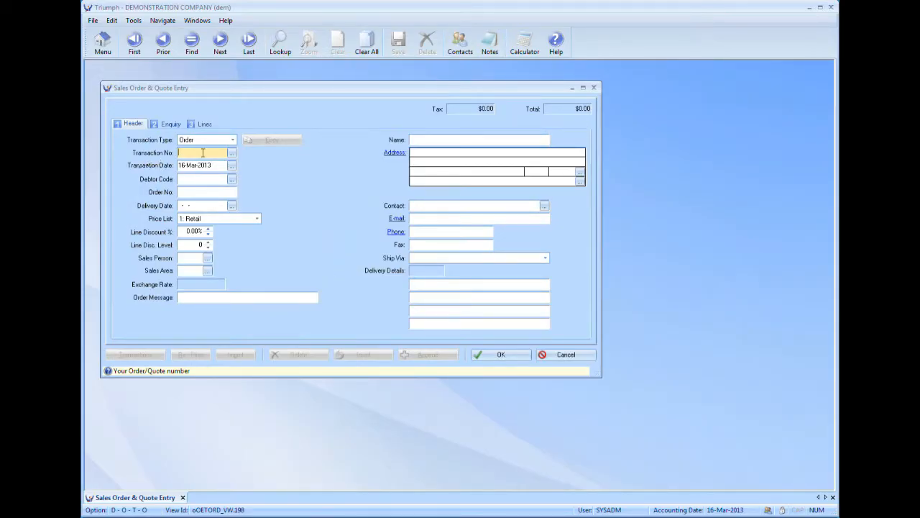
# Step: Review the existing sales orders with all orders included, and leave the lookup without choosing one
pyautogui.click(230, 153)
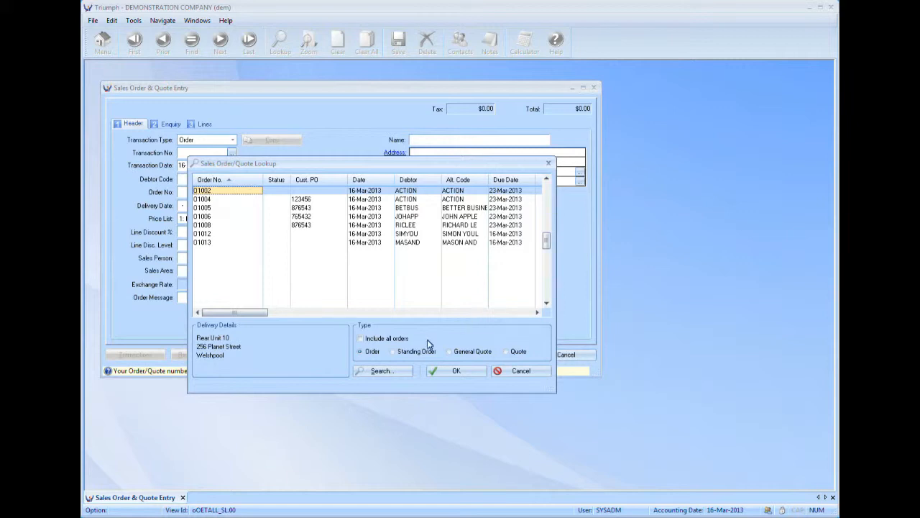
pyautogui.click(360, 339)
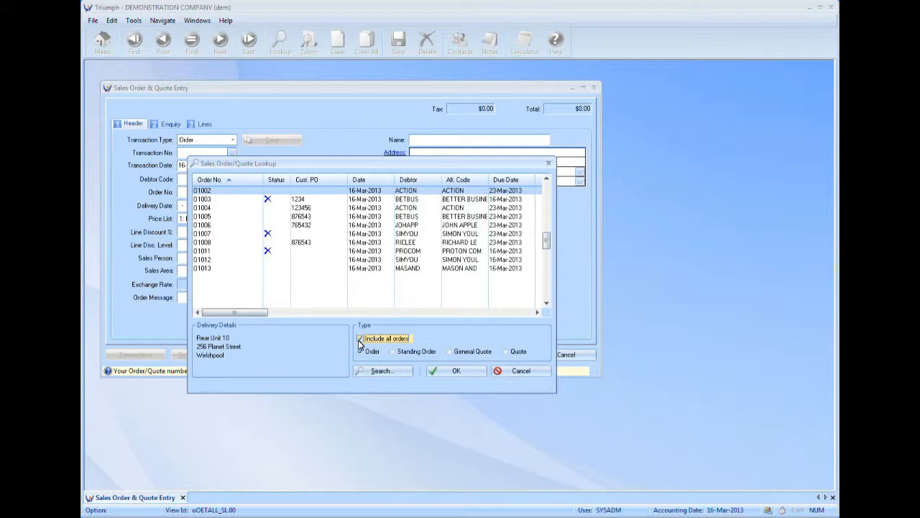
pyautogui.click(515, 371)
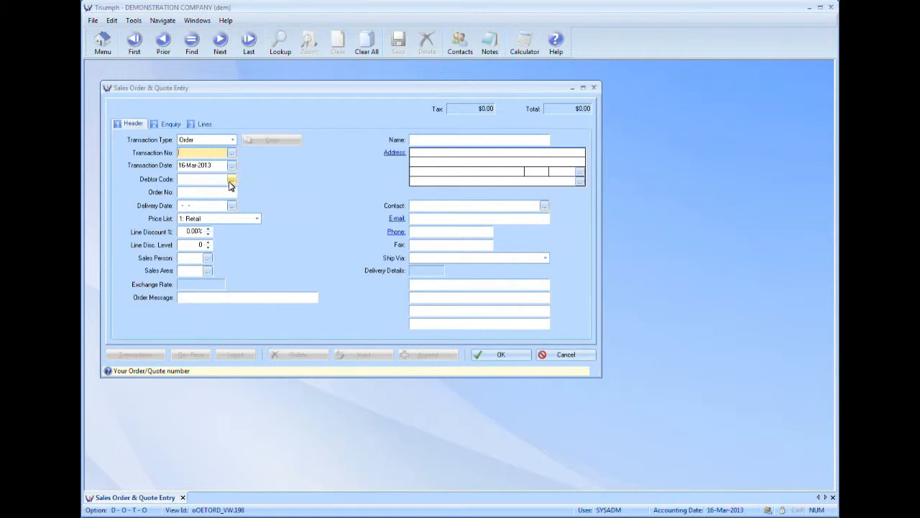
# Step: Start an order for debtor Richard Lee And Associates and add a stock line for 12 of item 0692
pyautogui.click(230, 179)
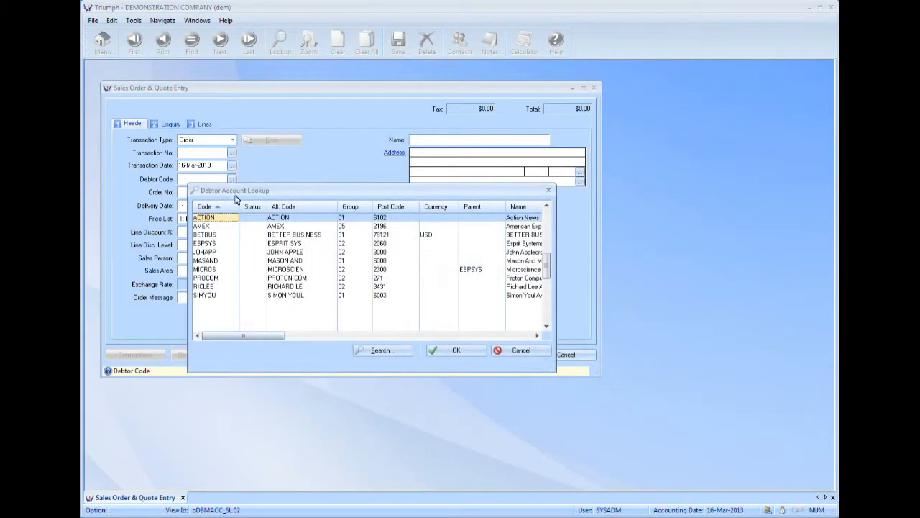
pyautogui.doubleClick(205, 287)
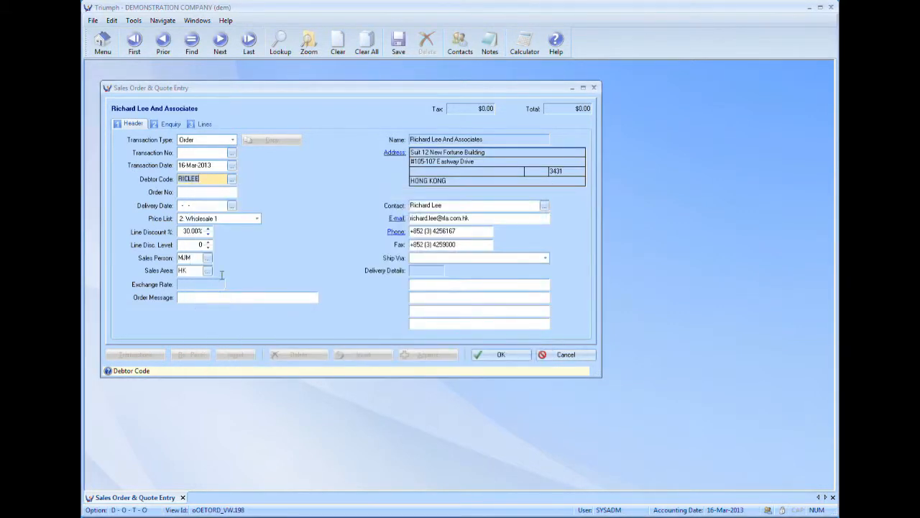
pyautogui.click(205, 125)
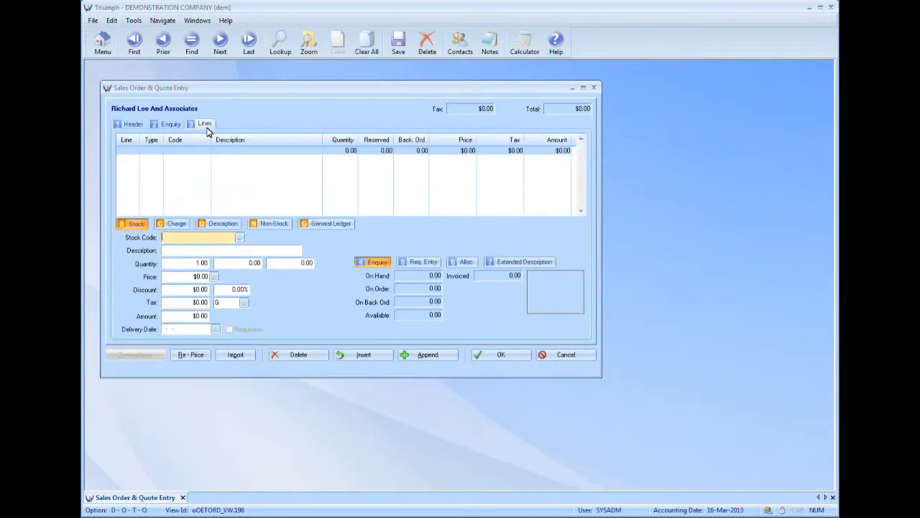
pyautogui.click(239, 238)
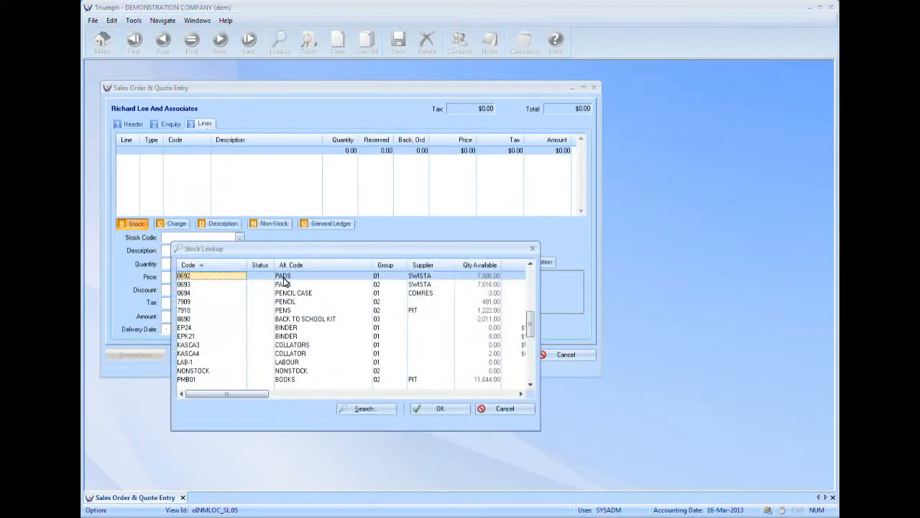
pyautogui.doubleClick(284, 279)
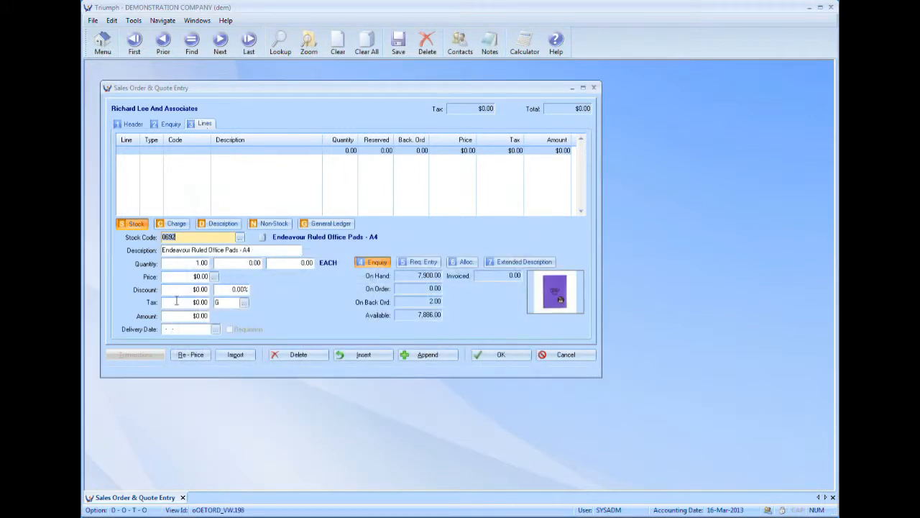
pyautogui.write('1')
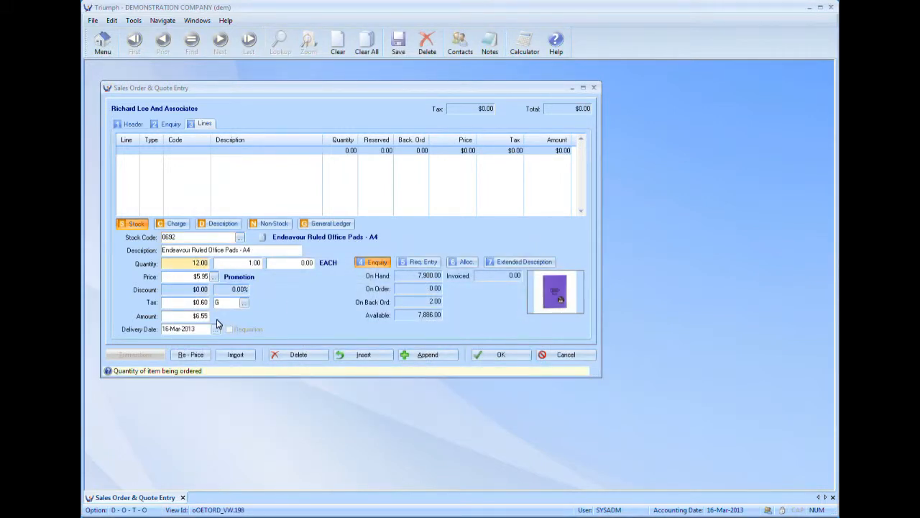
pyautogui.click(412, 354)
# Step: Add a second stock line for 2 of item 0694, the pencil case for schools
pyautogui.click(241, 238)
pyautogui.click(284, 294)
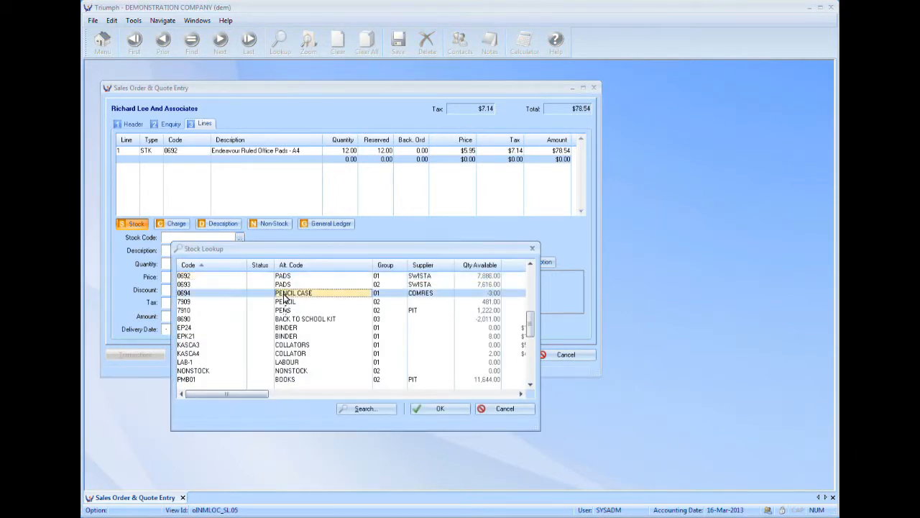
pyautogui.doubleClick(284, 294)
pyautogui.write('2')
pyautogui.press('Tab')
pyautogui.click(431, 355)
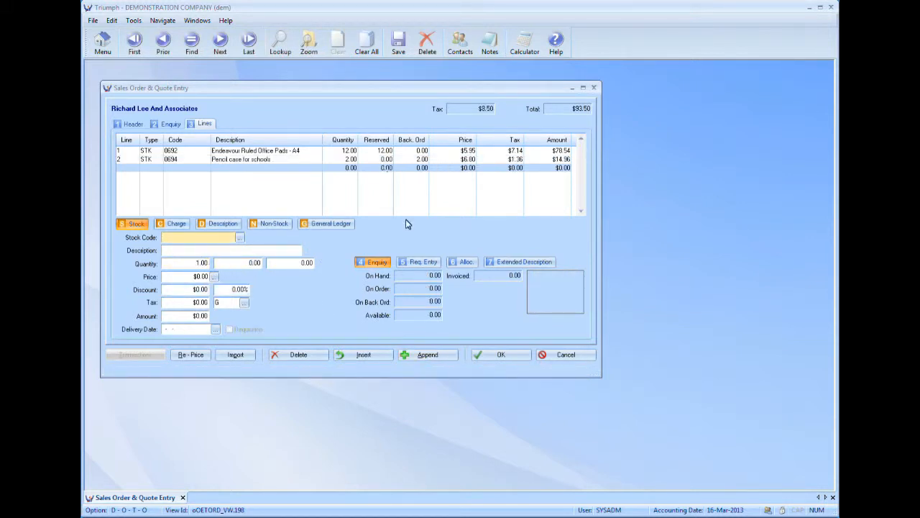
# Step: Save the order despite the exceeded credit limit, preview its printout without processing an invoice, and close the preview
pyautogui.click(476, 357)
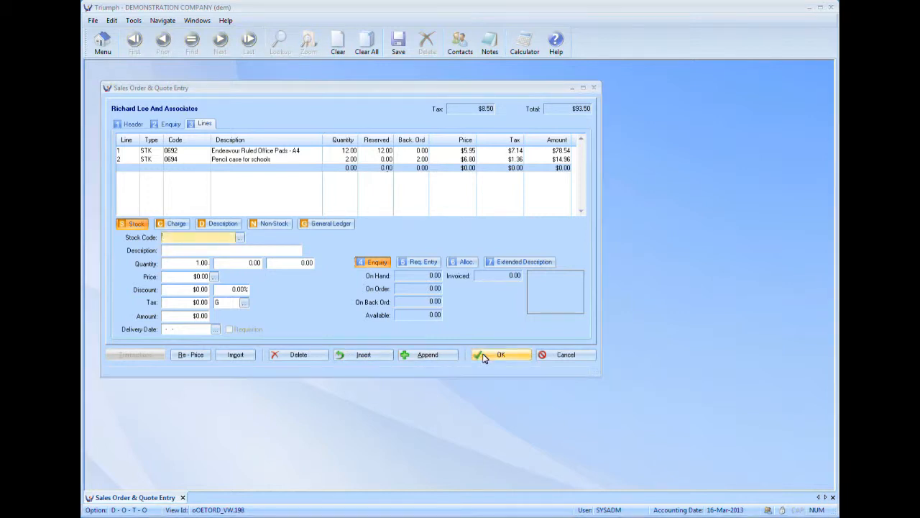
pyautogui.click(375, 317)
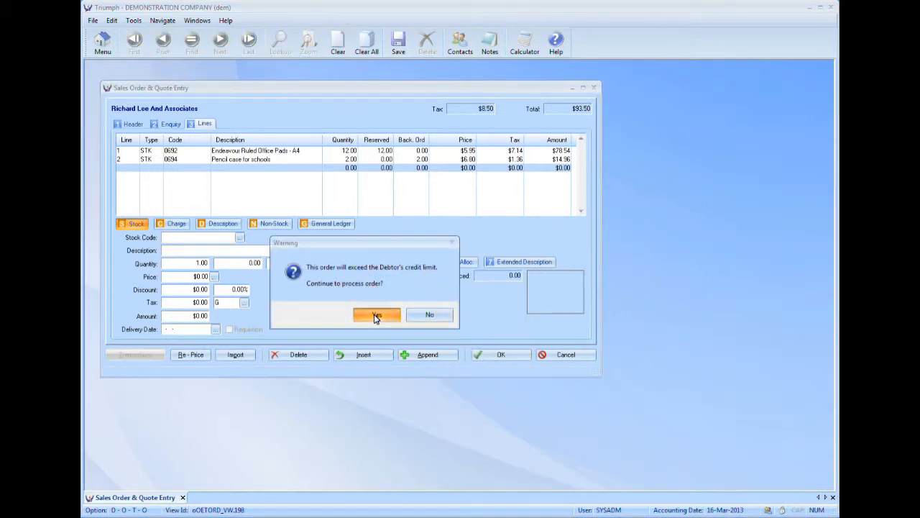
pyautogui.click(424, 286)
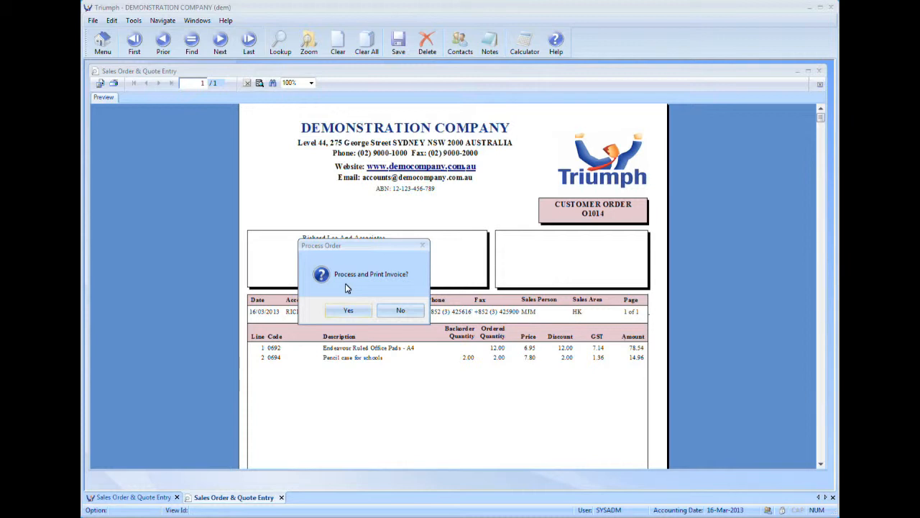
pyautogui.click(408, 314)
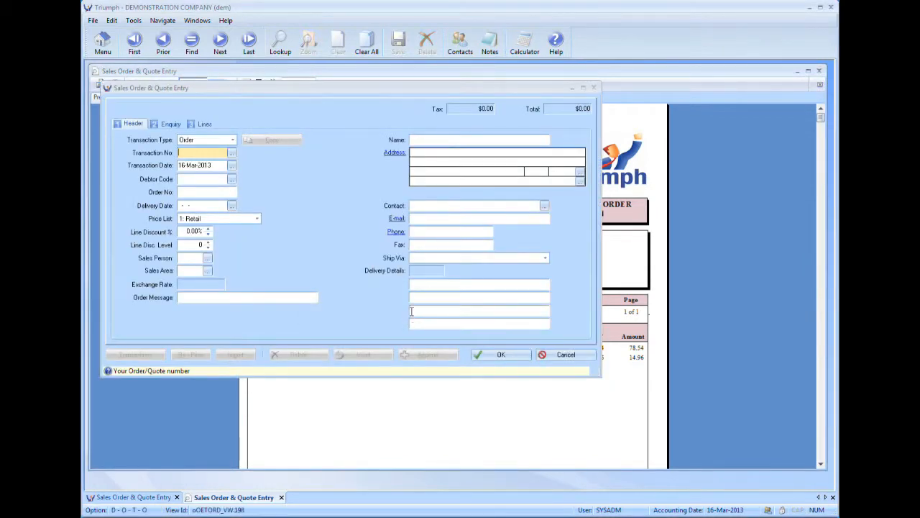
pyautogui.click(818, 72)
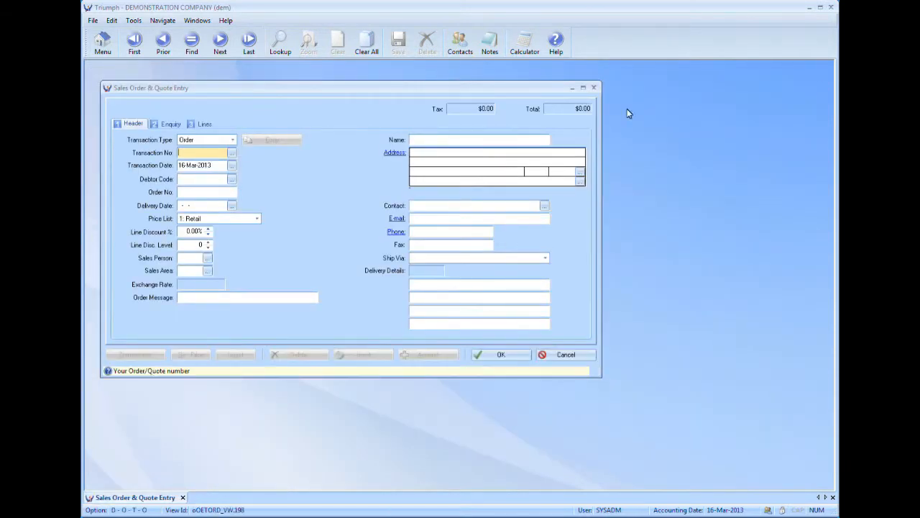
# Step: Reopen the newly saved order and append a blank line after its pencil case line
pyautogui.click(232, 153)
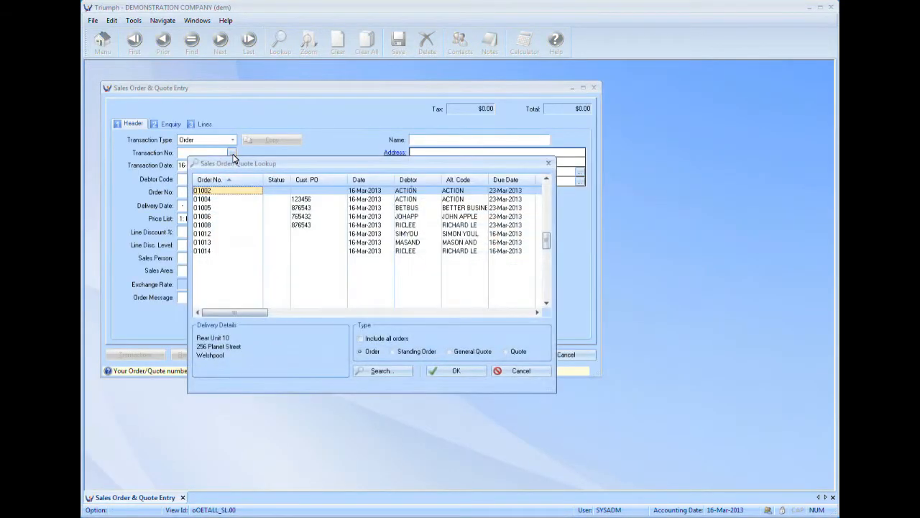
pyautogui.doubleClick(203, 251)
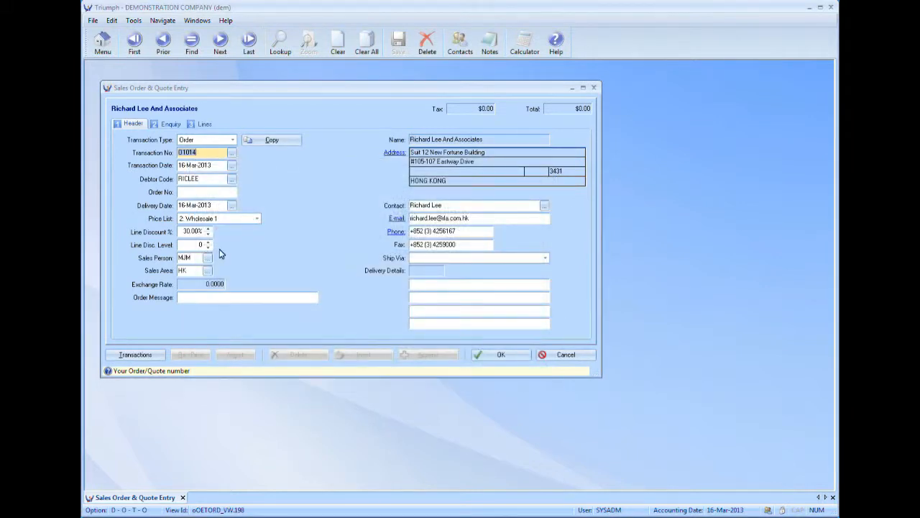
pyautogui.click(204, 124)
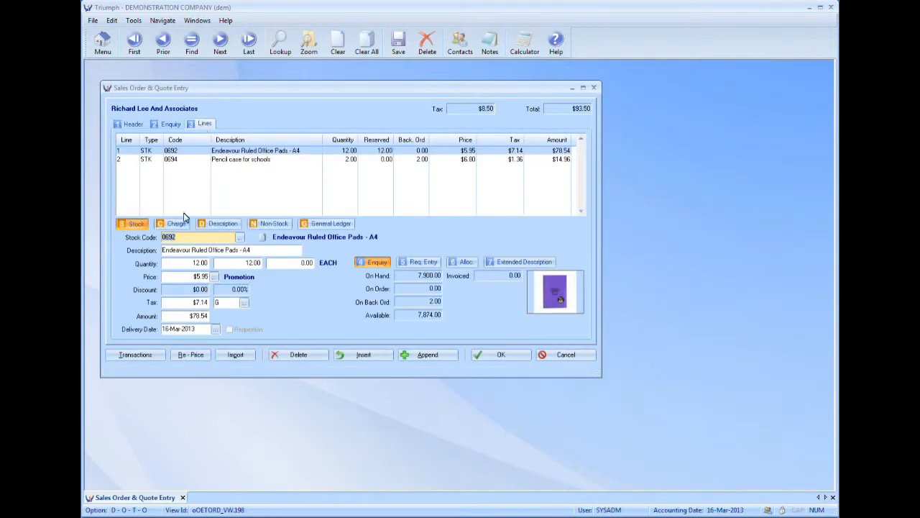
pyautogui.click(177, 162)
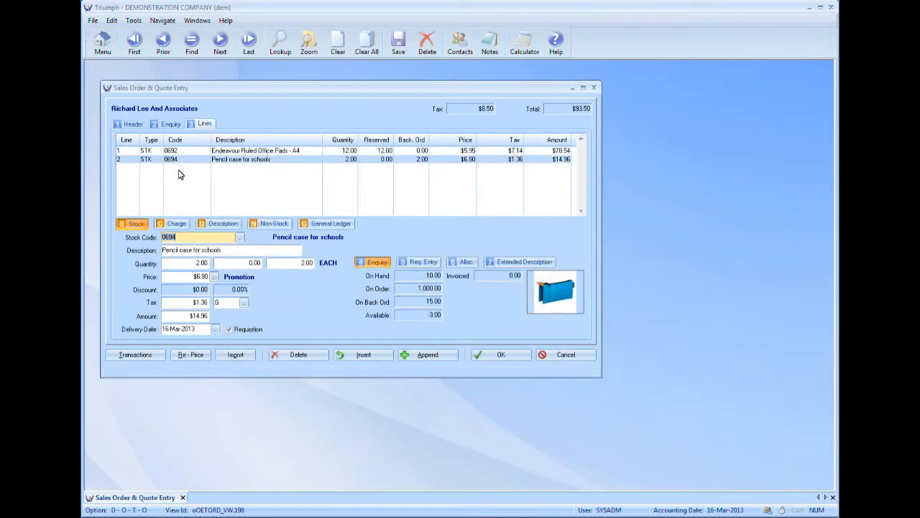
pyautogui.click(427, 357)
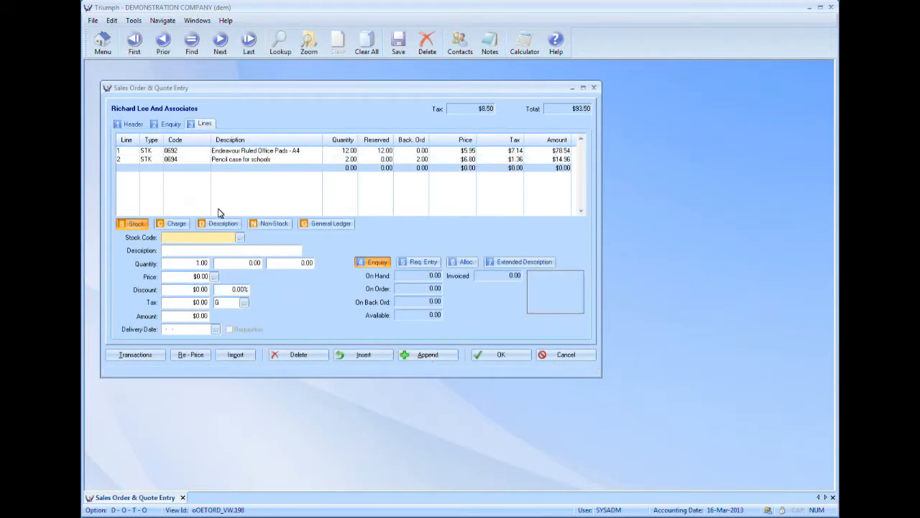
pyautogui.click(240, 239)
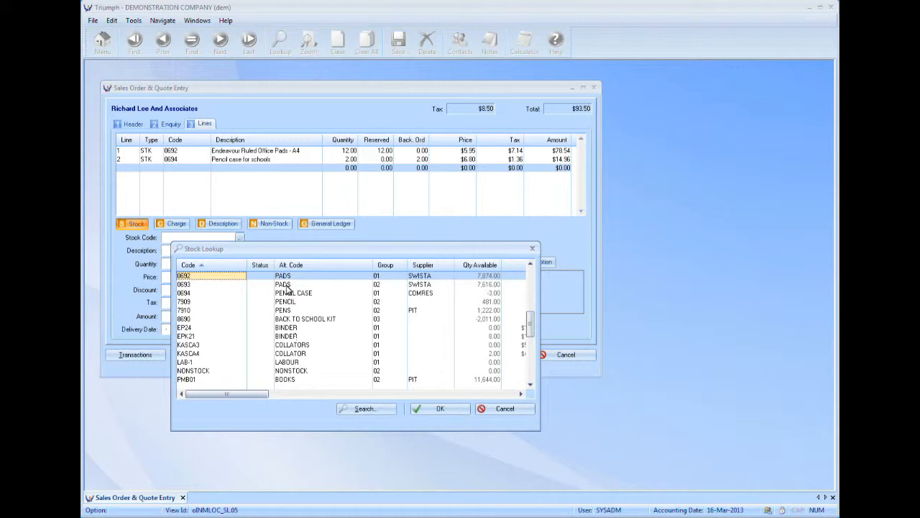
pyautogui.doubleClick(286, 285)
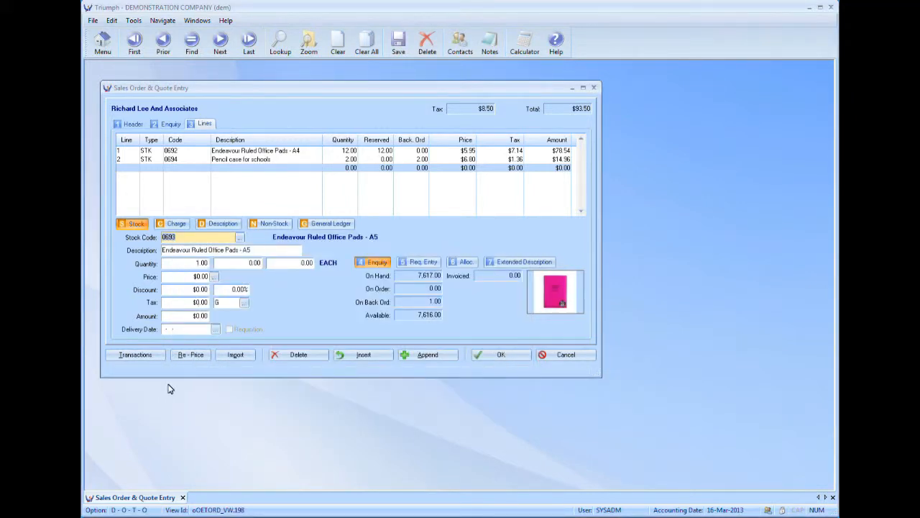
pyautogui.press('Tab')
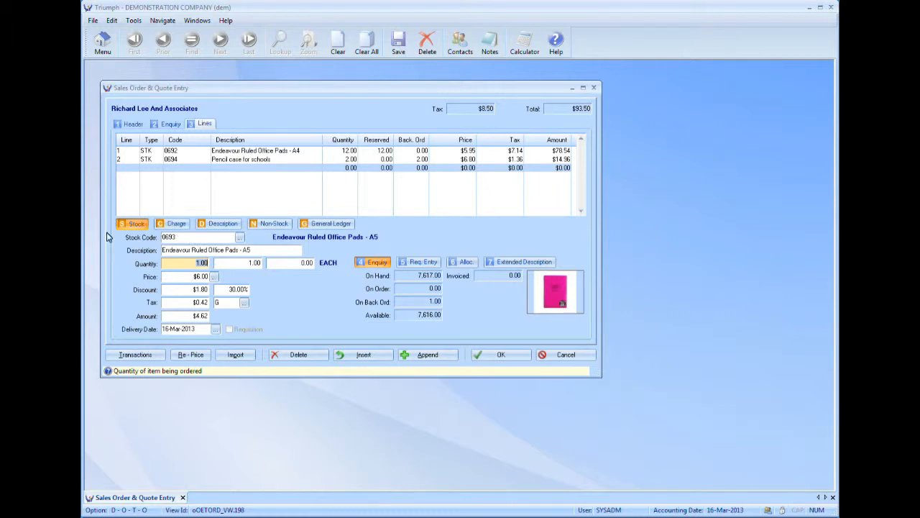
# Step: Make the new line a charge with code FR, Freight Charge, and set its price to $25.00
pyautogui.click(178, 226)
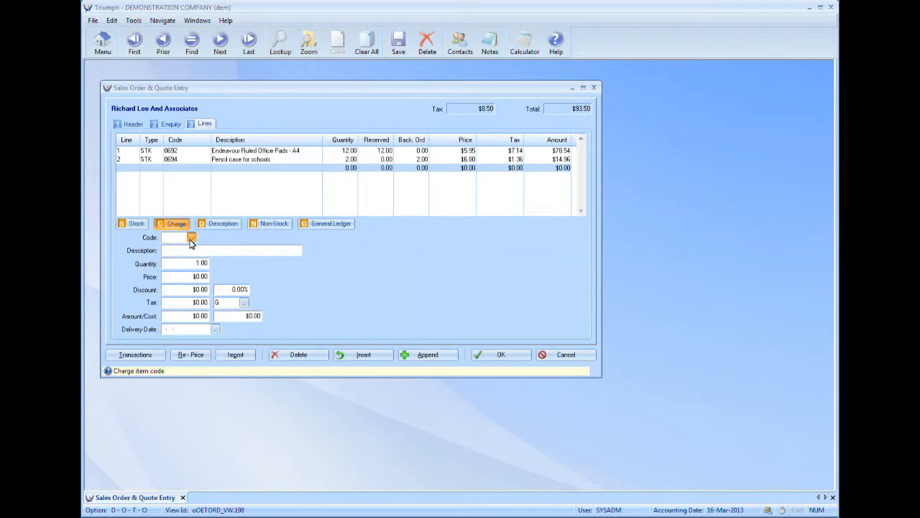
pyautogui.click(191, 237)
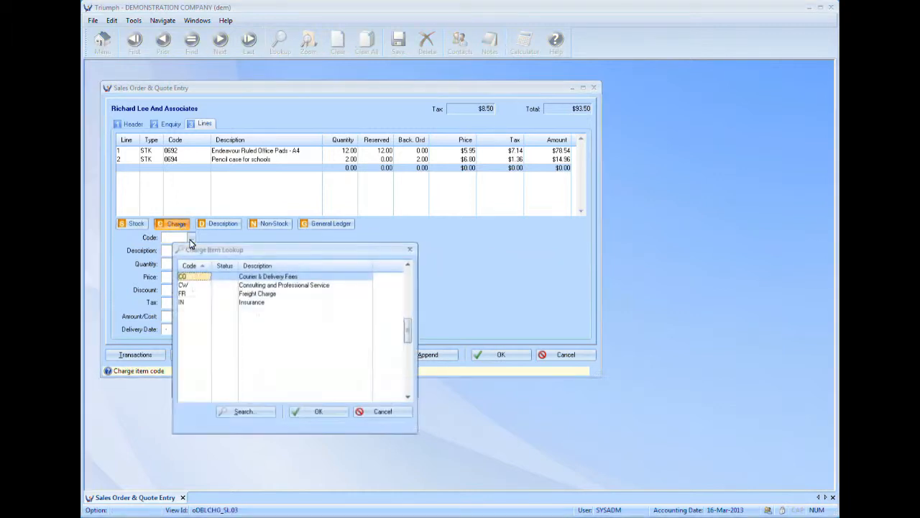
pyautogui.doubleClick(250, 293)
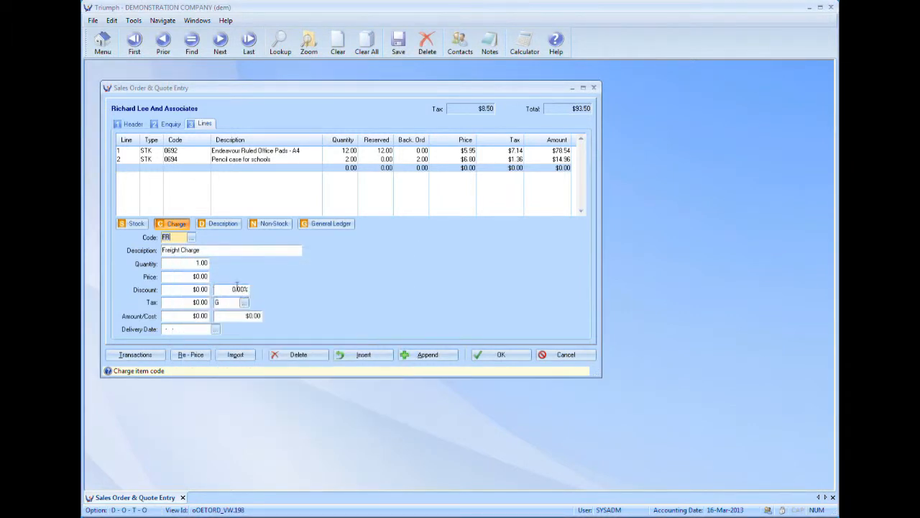
pyautogui.click(182, 278)
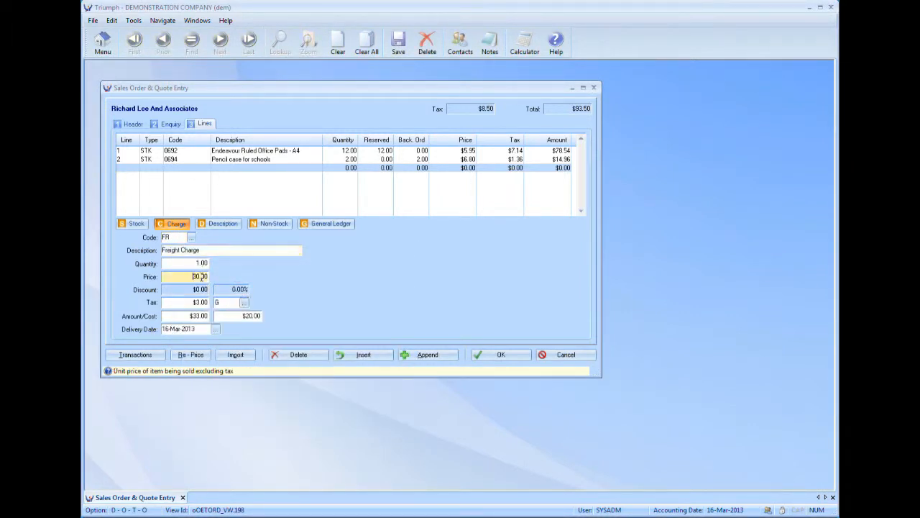
pyautogui.write('25')
pyautogui.press('Tab')
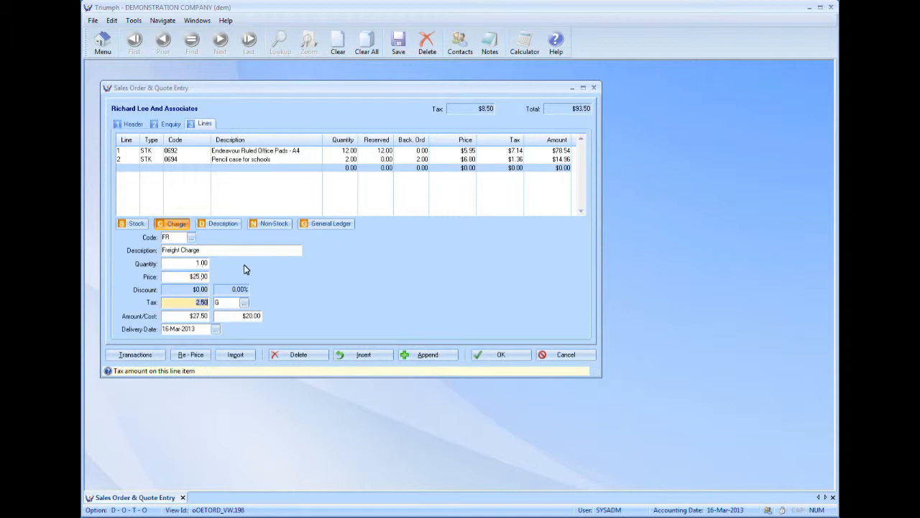
# Step: Save the amended order despite the exceeded credit limit and preview its printout without processing an invoice
pyautogui.click(486, 355)
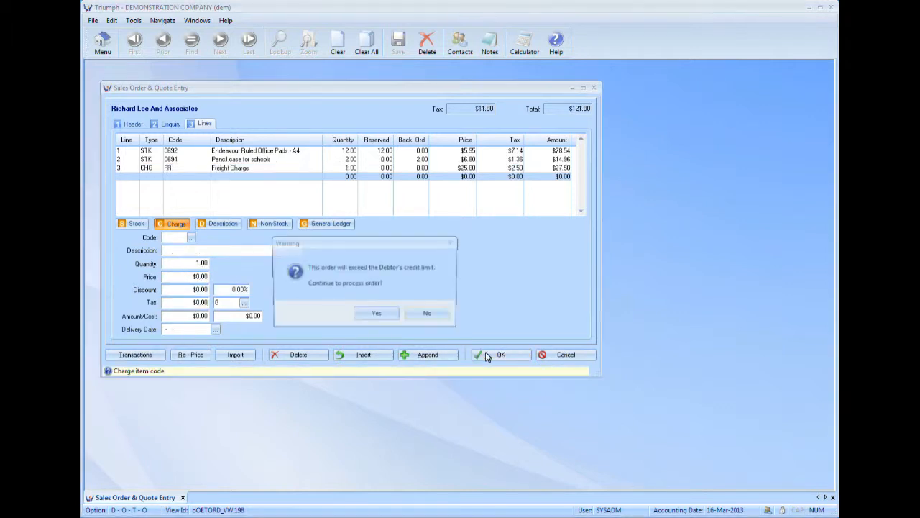
pyautogui.click(386, 319)
pyautogui.click(423, 271)
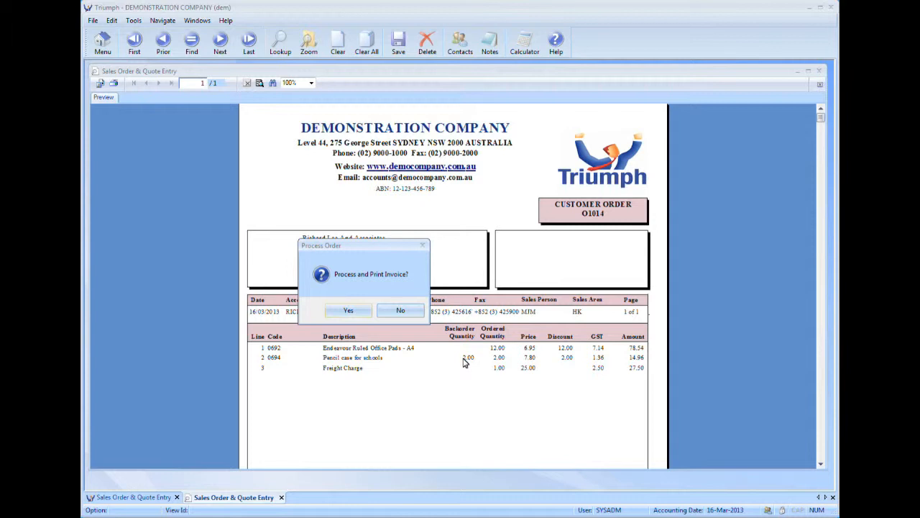
pyautogui.click(401, 311)
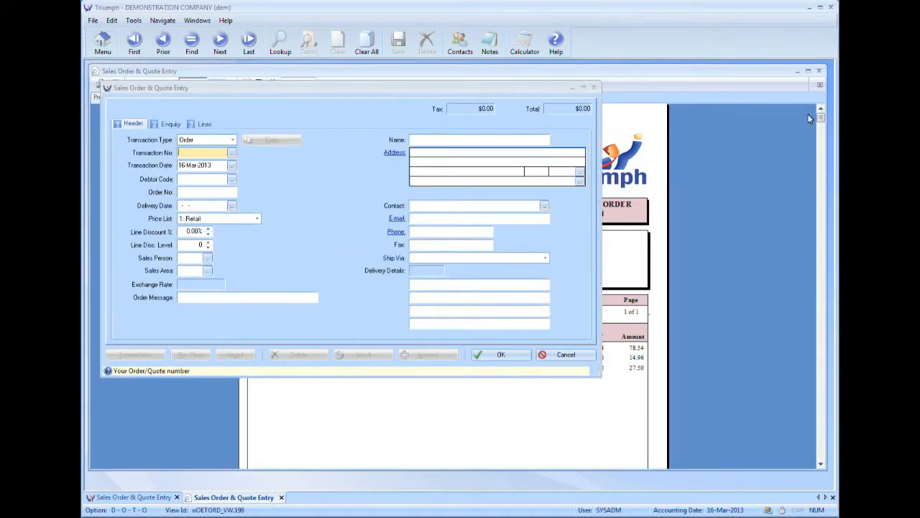
# Step: Reopen the most recently amended order from the order lookup and delete its line for the pencil case, stock code 0694
pyautogui.click(232, 155)
pyautogui.doubleClick(207, 252)
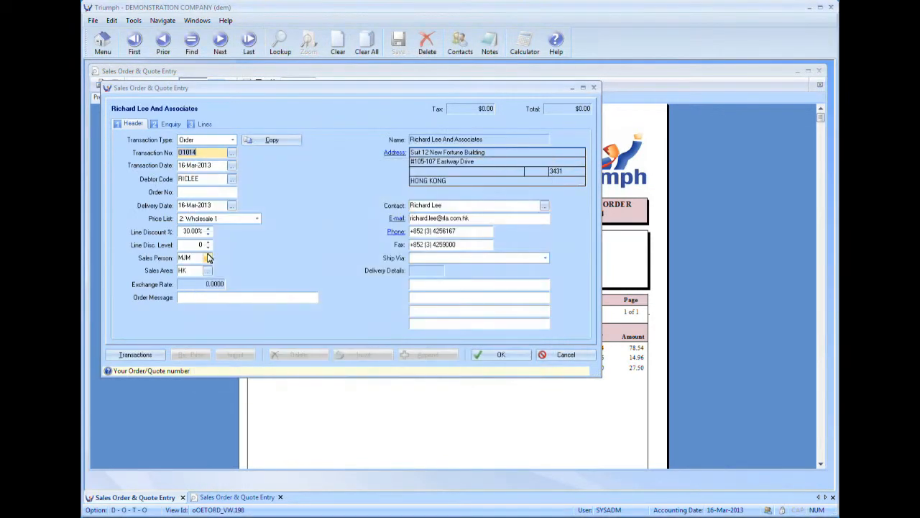
pyautogui.click(203, 124)
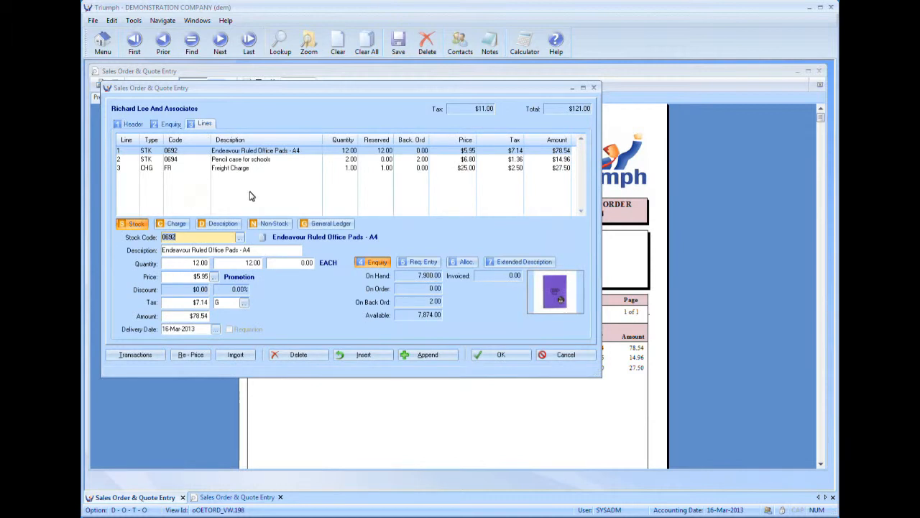
pyautogui.click(235, 160)
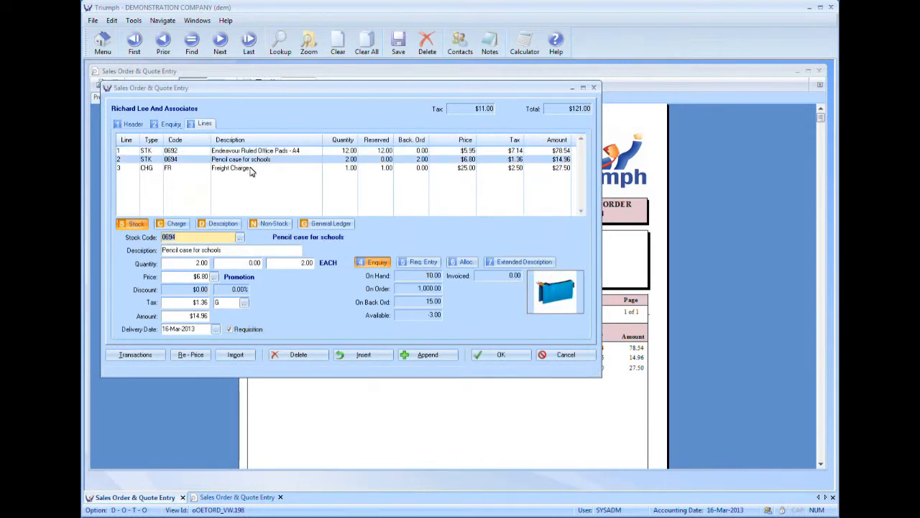
pyautogui.click(287, 355)
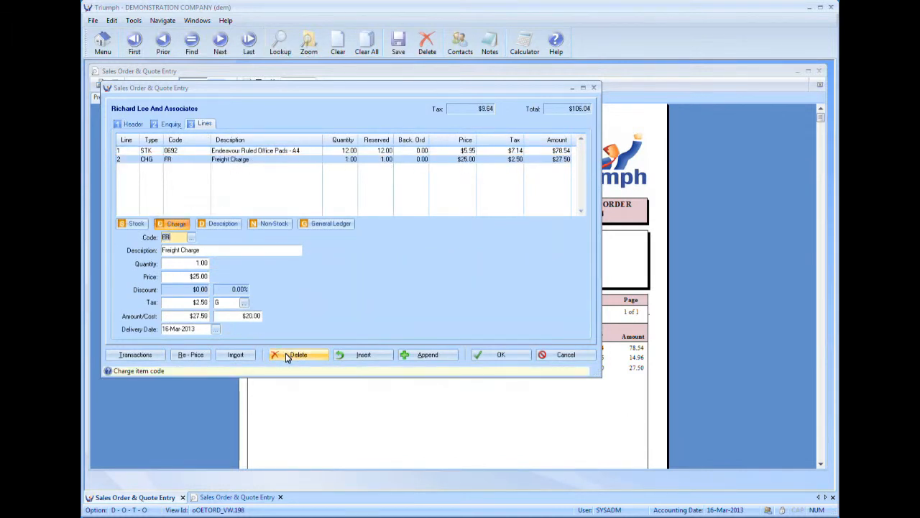
# Step: Save the order with the pencil case removed, accept exceeding the debtor's credit limit, and preview the customer order printout
pyautogui.click(480, 357)
pyautogui.click(367, 319)
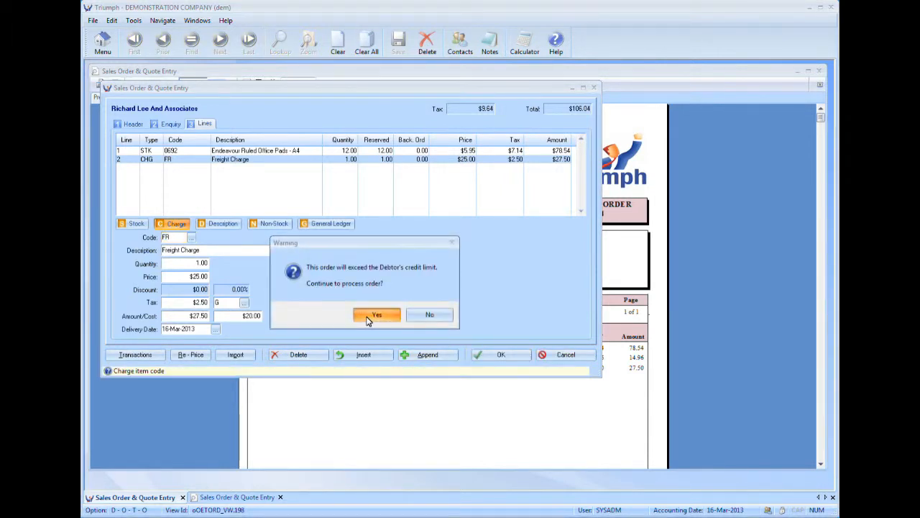
pyautogui.click(423, 289)
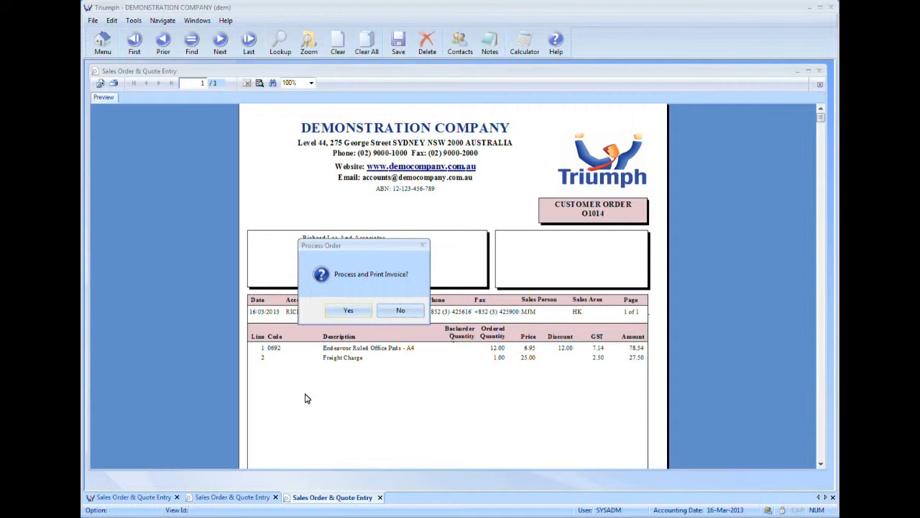
# Step: Process the order into a tax invoice, preview the invoice, and close the invoice and remaining order previews
pyautogui.click(353, 313)
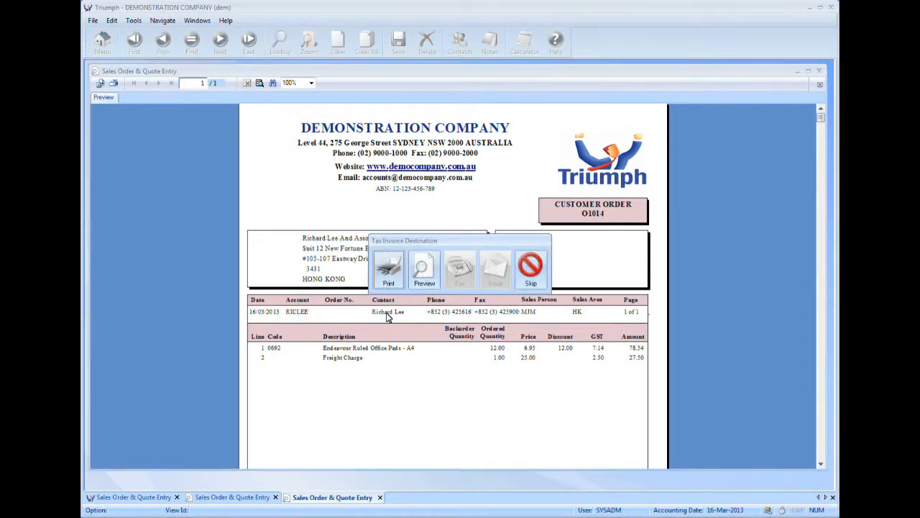
pyautogui.click(427, 266)
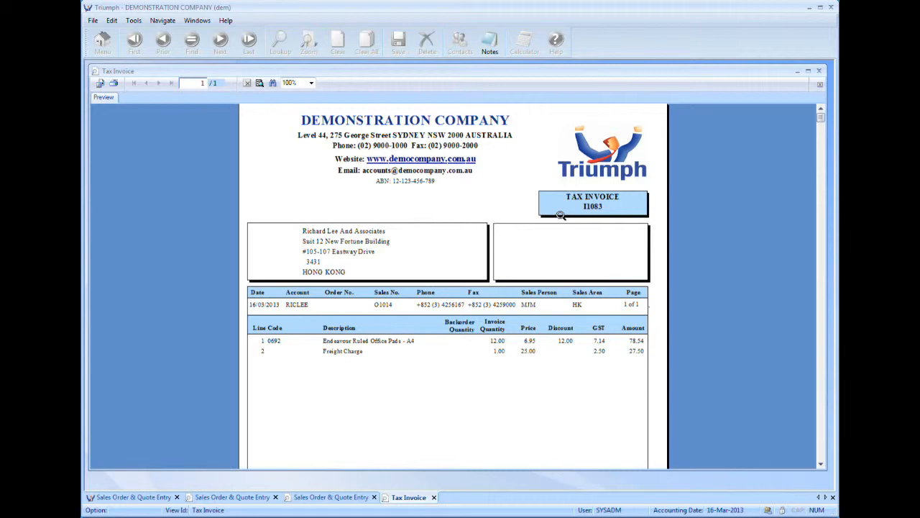
pyautogui.click(818, 71)
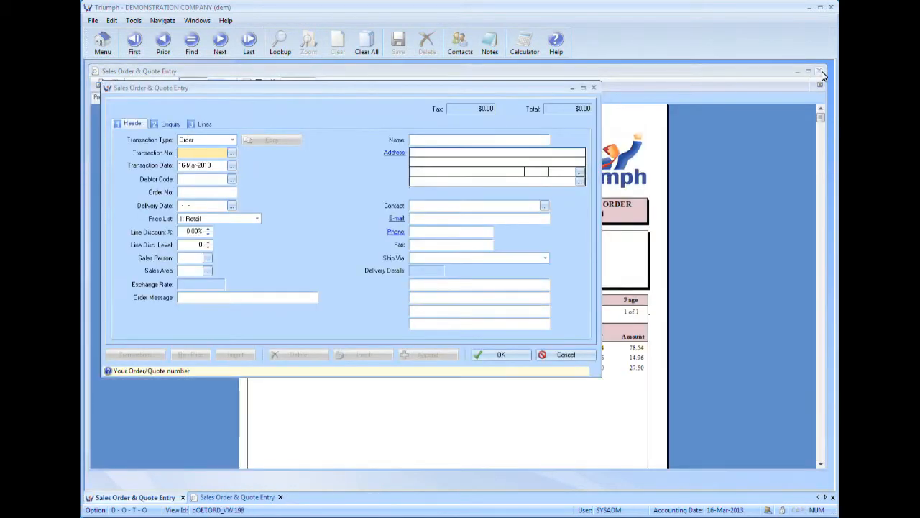
pyautogui.click(822, 71)
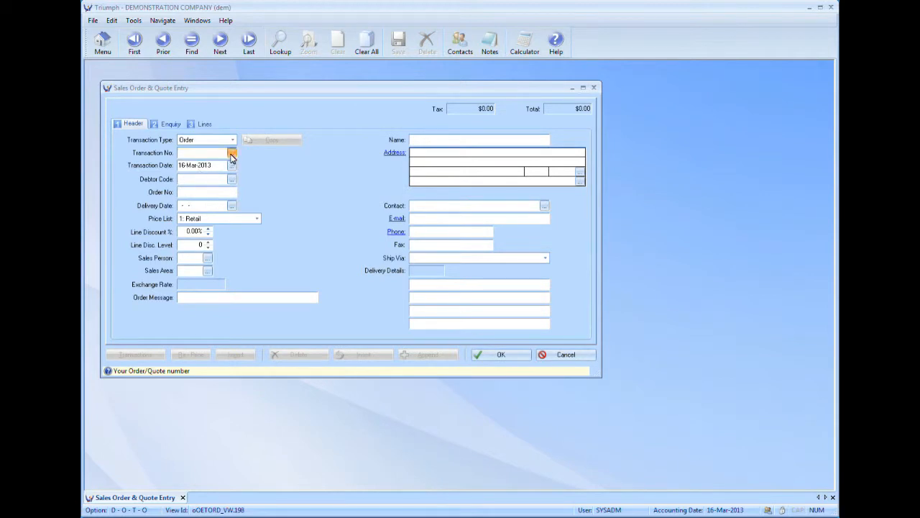
# Step: Look up the existing orders, list all orders including completed ones, and return the list to outstanding orders only
pyautogui.click(231, 154)
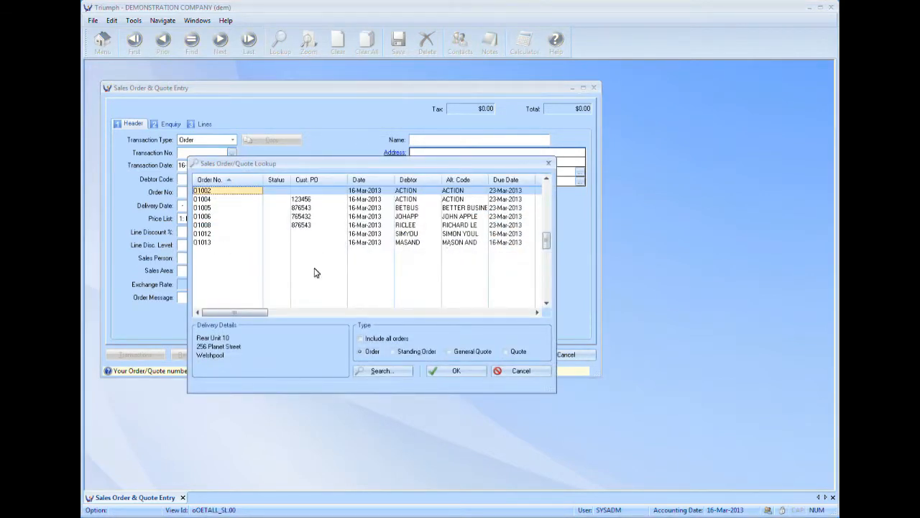
pyautogui.click(360, 338)
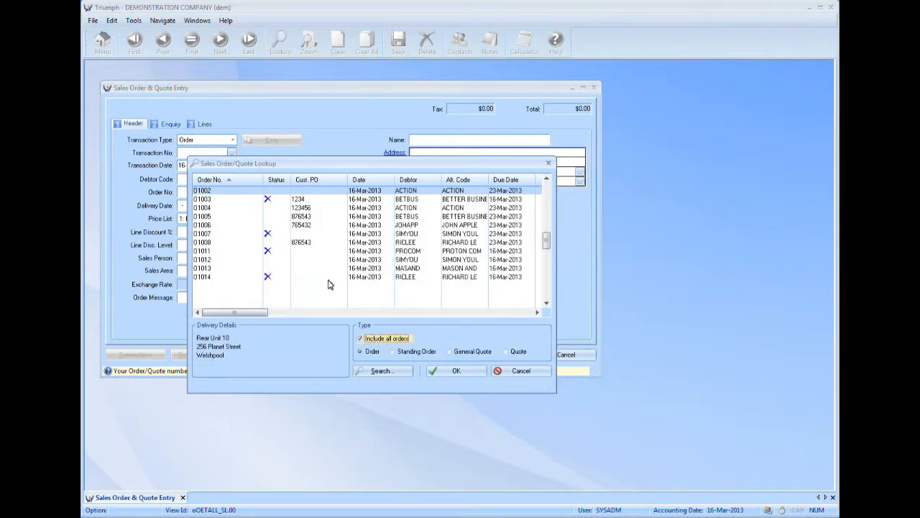
pyautogui.click(361, 338)
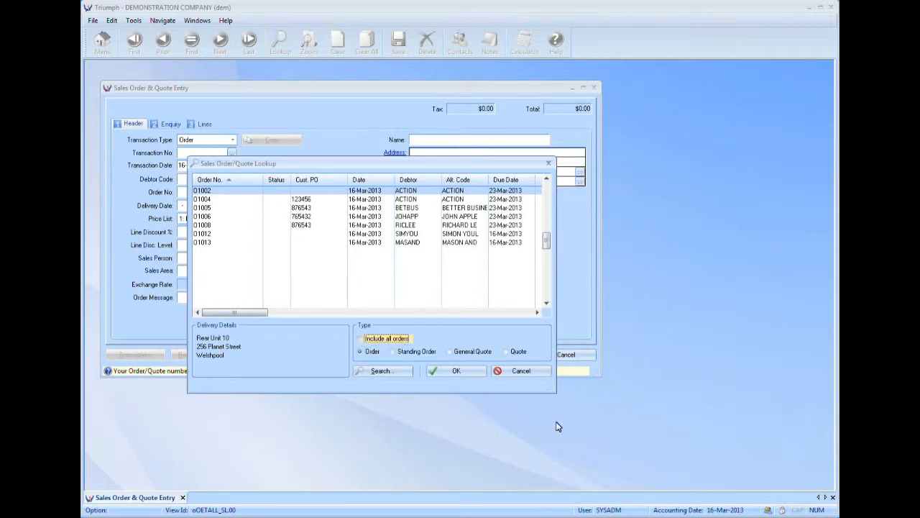